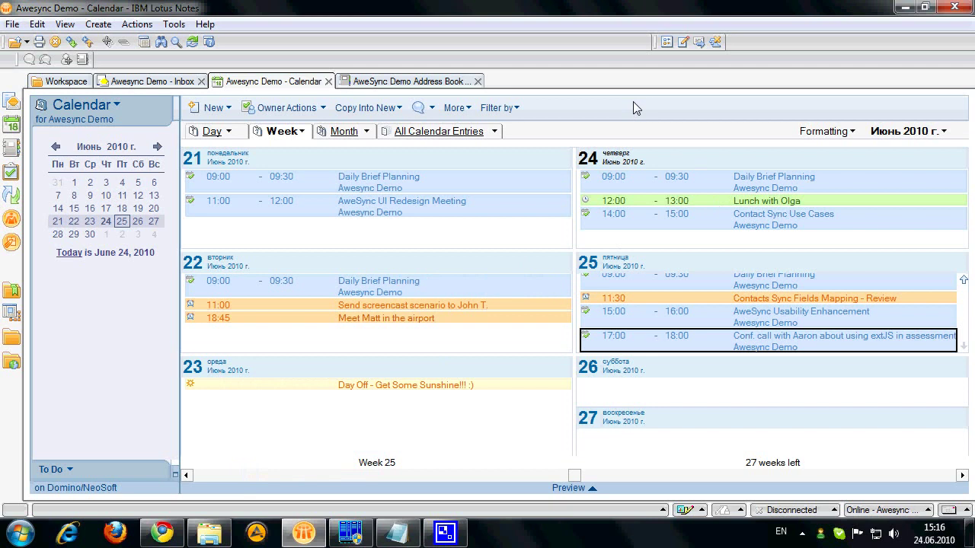
Step: Switch from the Lotus Notes calendar to Google Calendar showing the week of June 21–27 2010
left_click(161, 533)
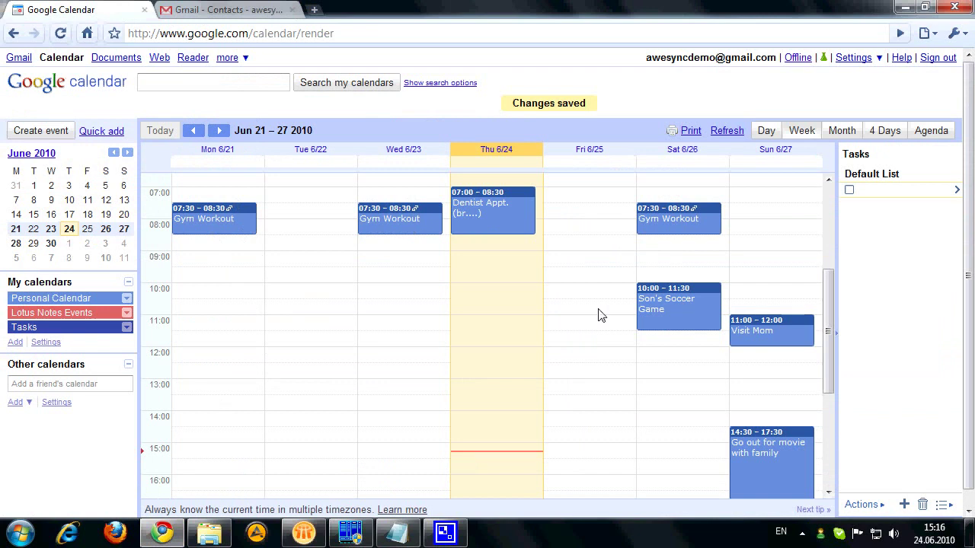
Step: Review the Lotus Notes address book and Gmail contacts, then minimize both windows
left_click(304, 533)
left_click(409, 81)
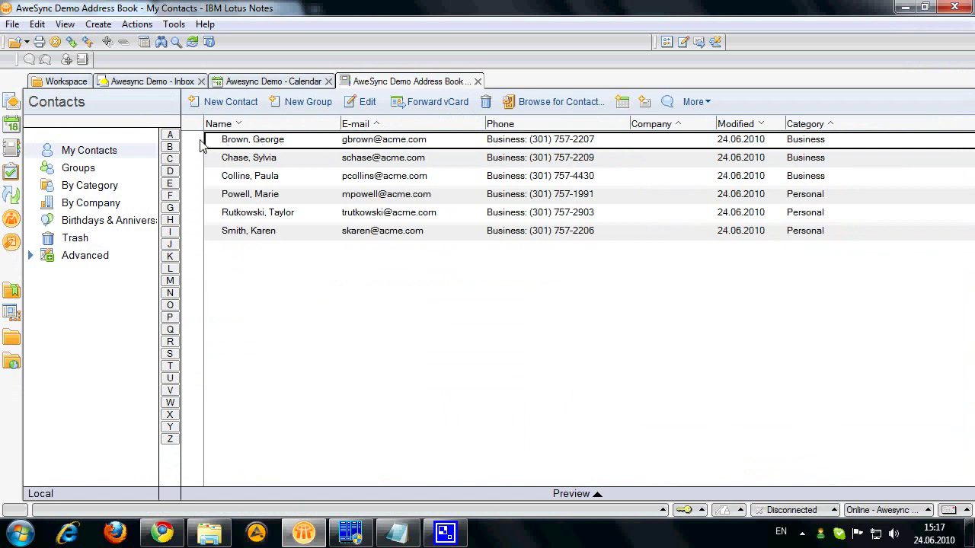
left_click(161, 542)
left_click(254, 15)
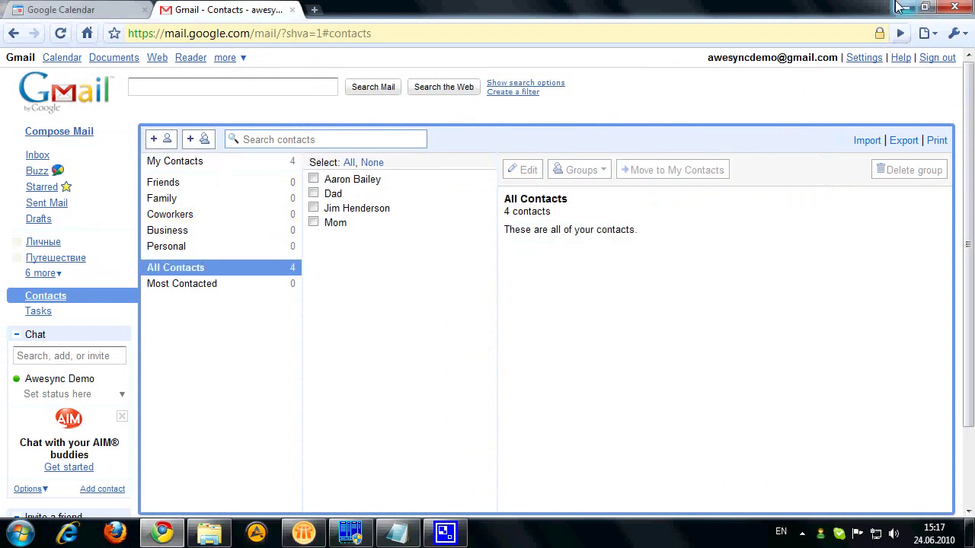
left_click(904, 8)
left_click(903, 8)
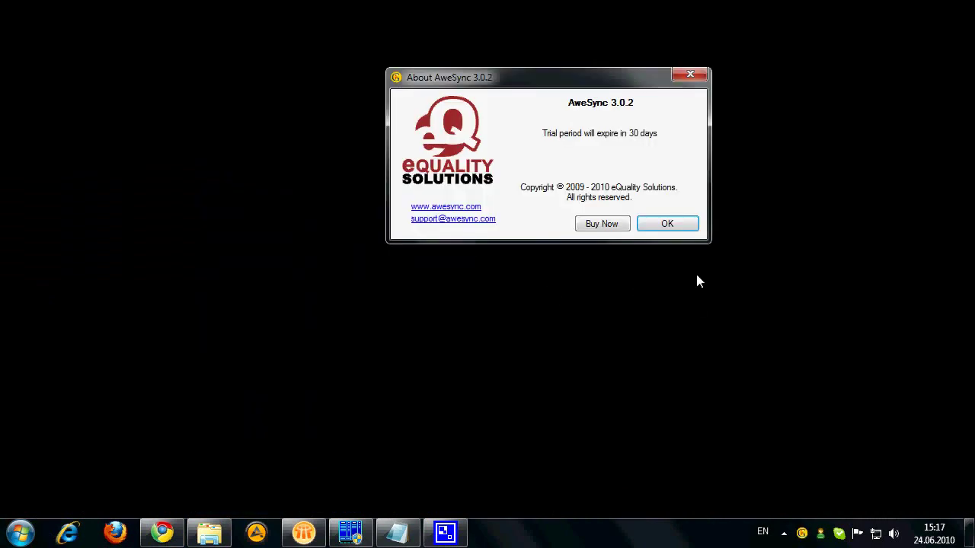
Step: Close the About AweSync 3.0.2 box and centre the Configuration Wizard on screen
left_click(668, 228)
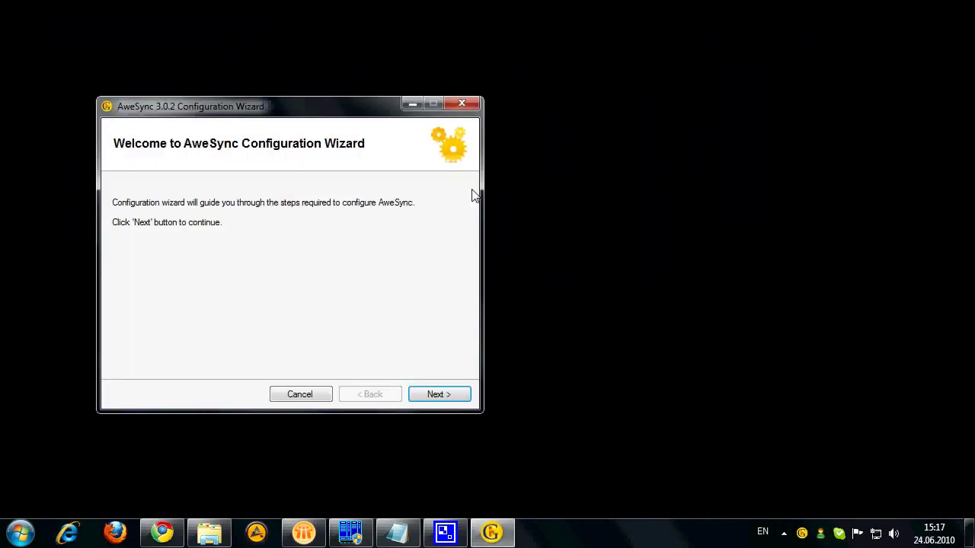
left_click_drag(345, 109, 543, 114)
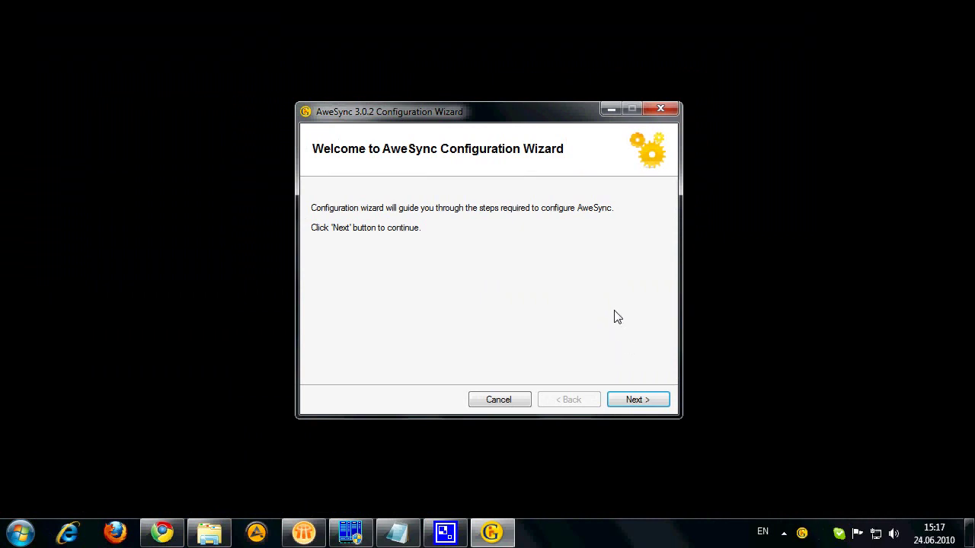
Step: Move past the welcome page, keeping events sync in Two way: Notes <-> Google mode
left_click(633, 401)
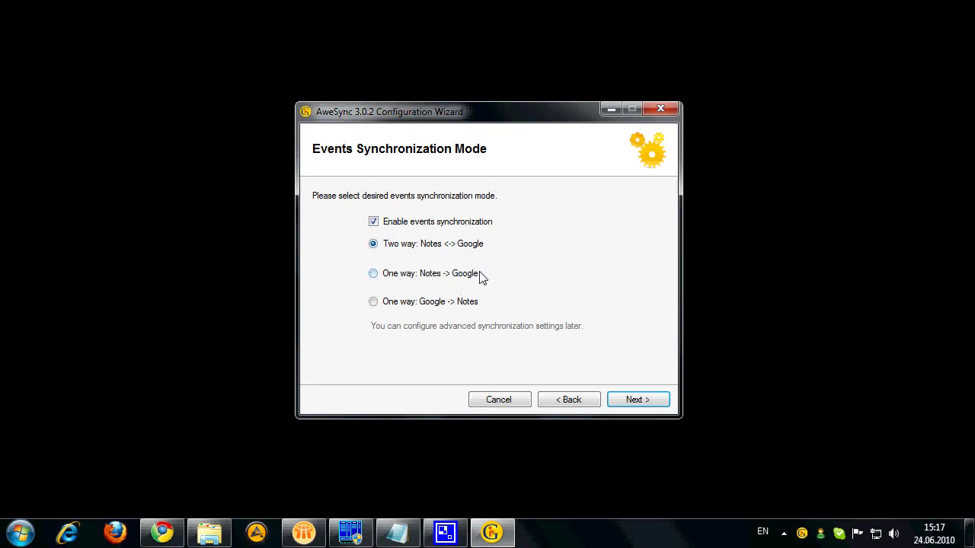
left_click(636, 400)
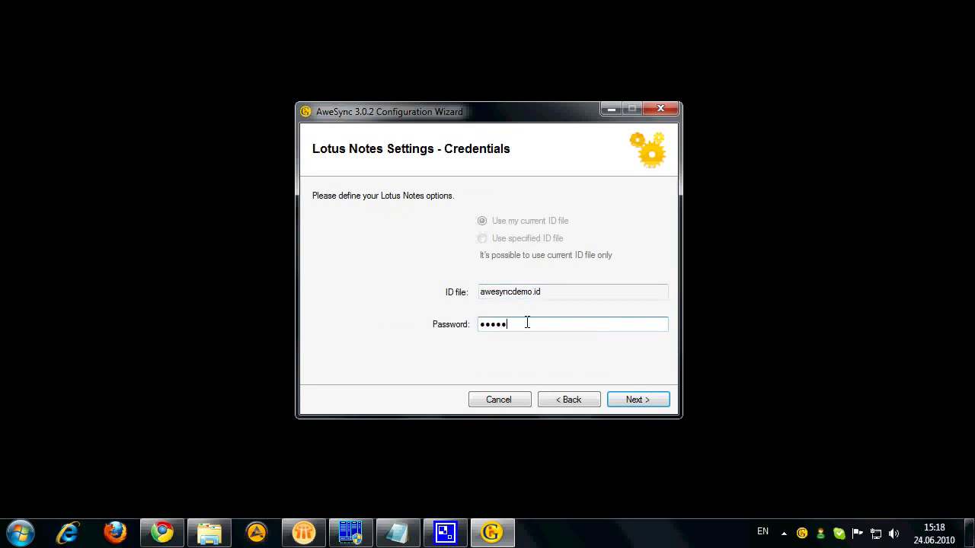
Step: Enter the password for the awesyncdemo.id Notes ID file and continue to the database page
type("••••••••")
left_click(638, 403)
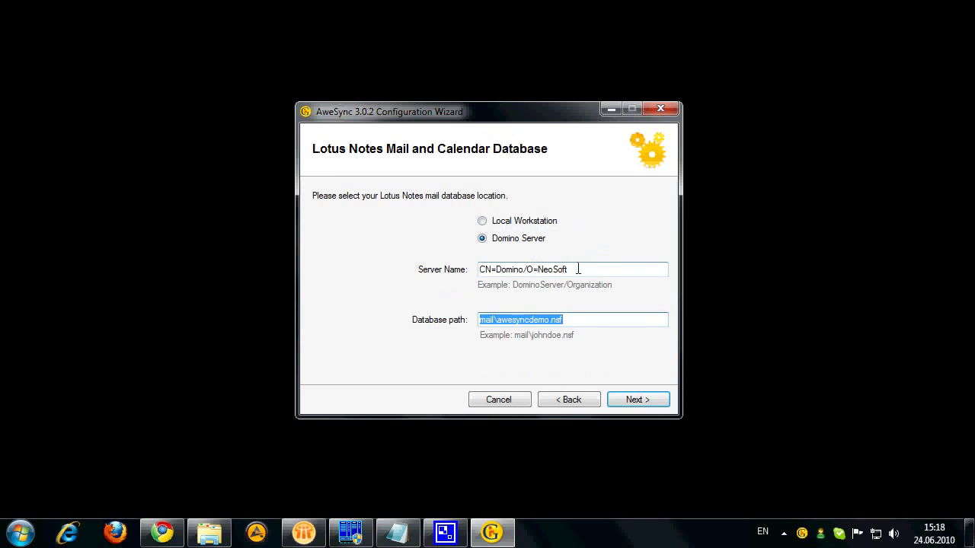
Step: Accept the Domino database settings and enter the Google account e-mail and password
left_click(584, 319)
left_click(631, 402)
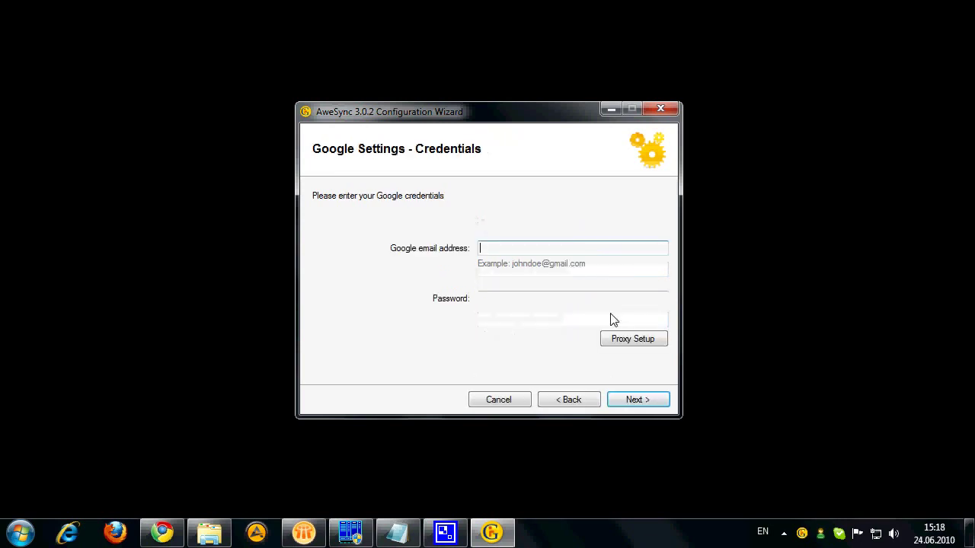
left_click(573, 248)
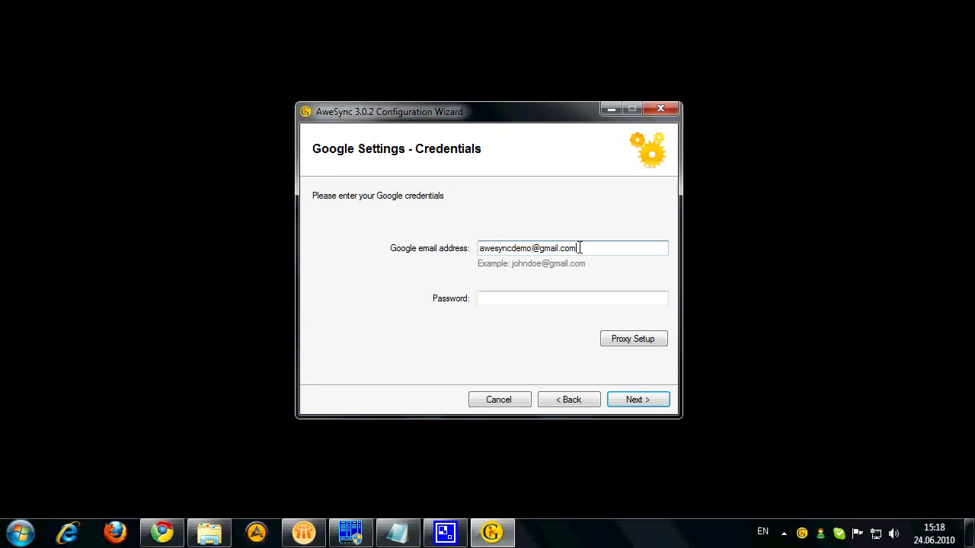
left_click(511, 298)
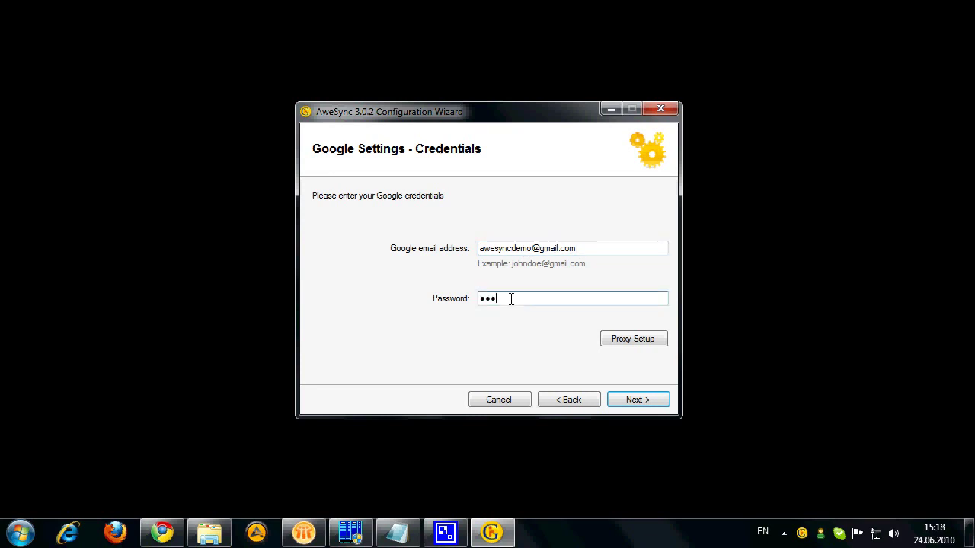
type("•••••••••••••••••")
Step: Leave proxy on direct connection, reach the calendars page, and bring Gmail Contacts forward
left_click(634, 344)
left_click_drag(163, 20, 286, 53)
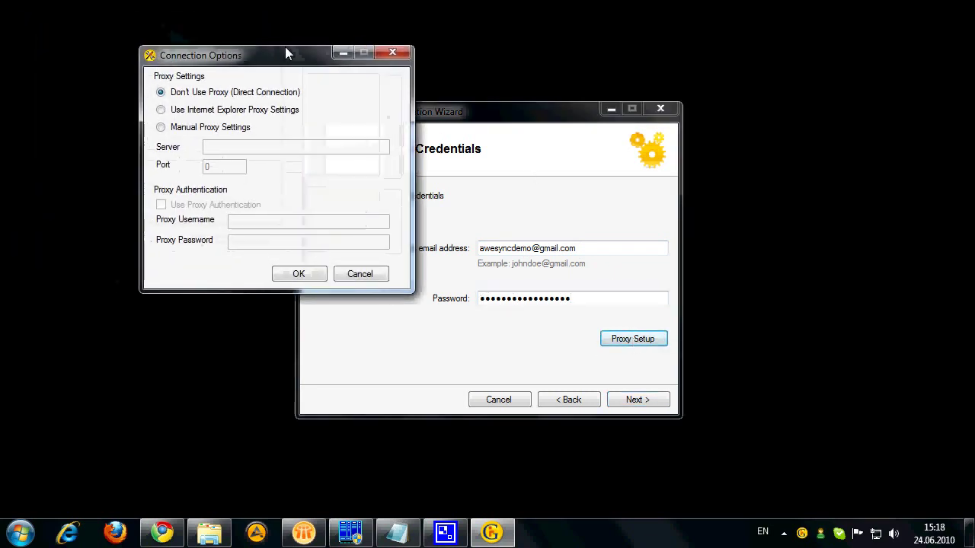
left_click(367, 276)
left_click(658, 403)
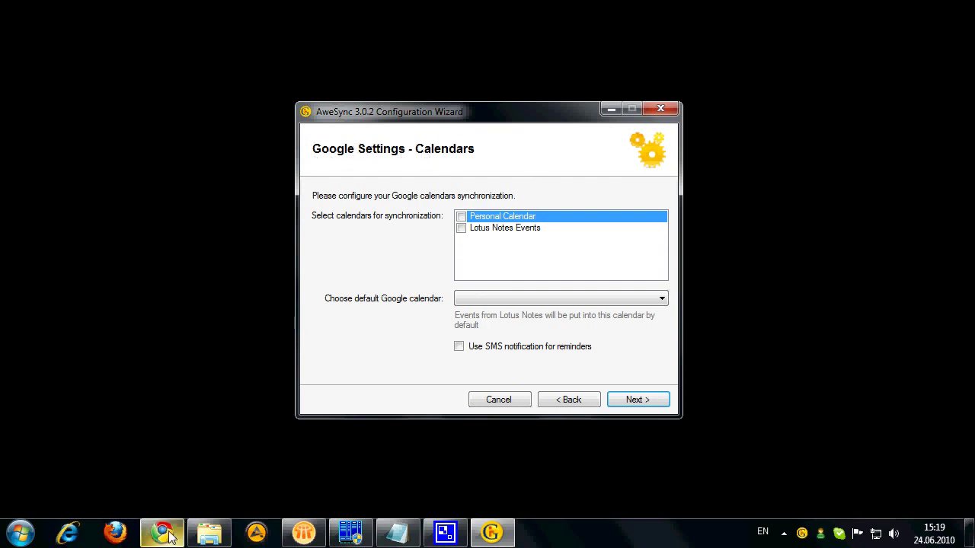
mouse_move(163, 529)
left_click(197, 480)
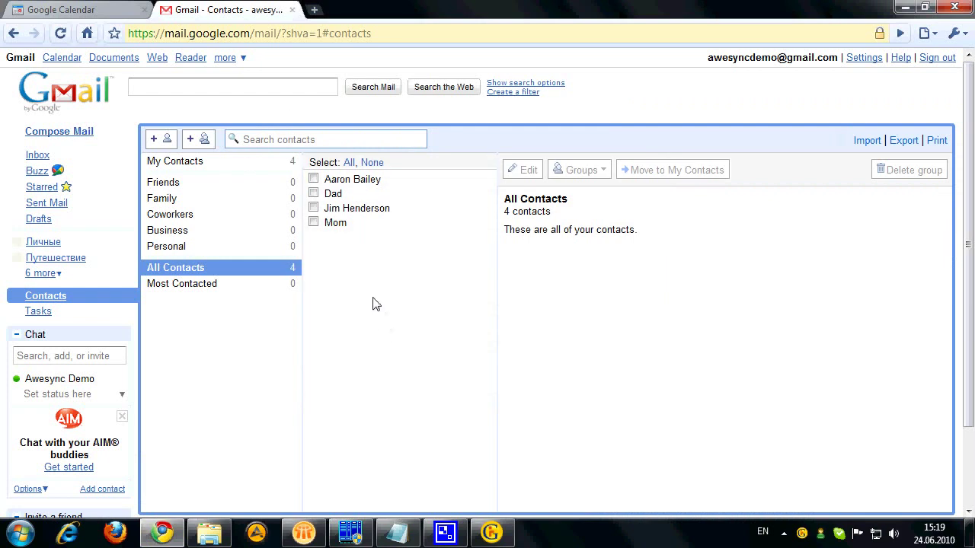
Step: Review the Personal Calendar and Lotus Notes Events calendars in Google Calendar, then return to the wizard
left_click(87, 9)
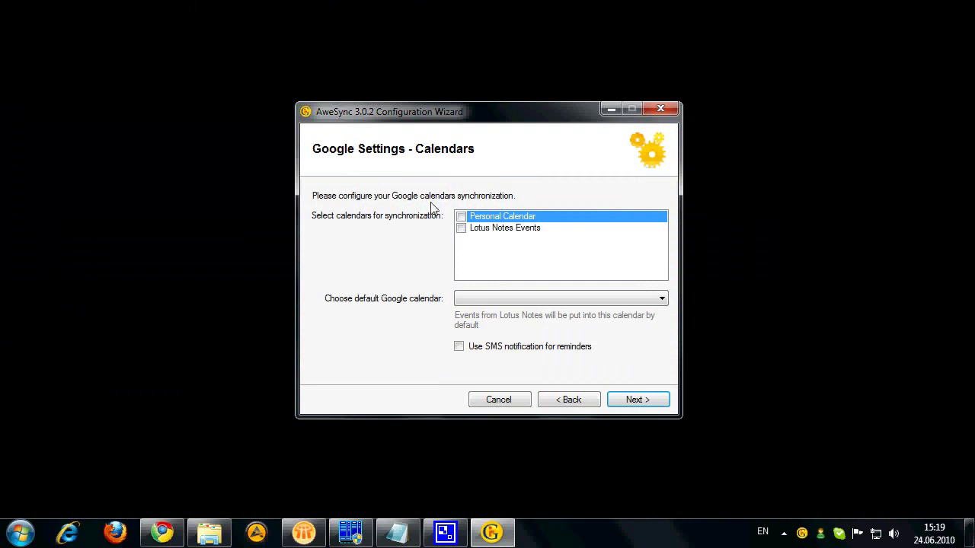
left_click(160, 535)
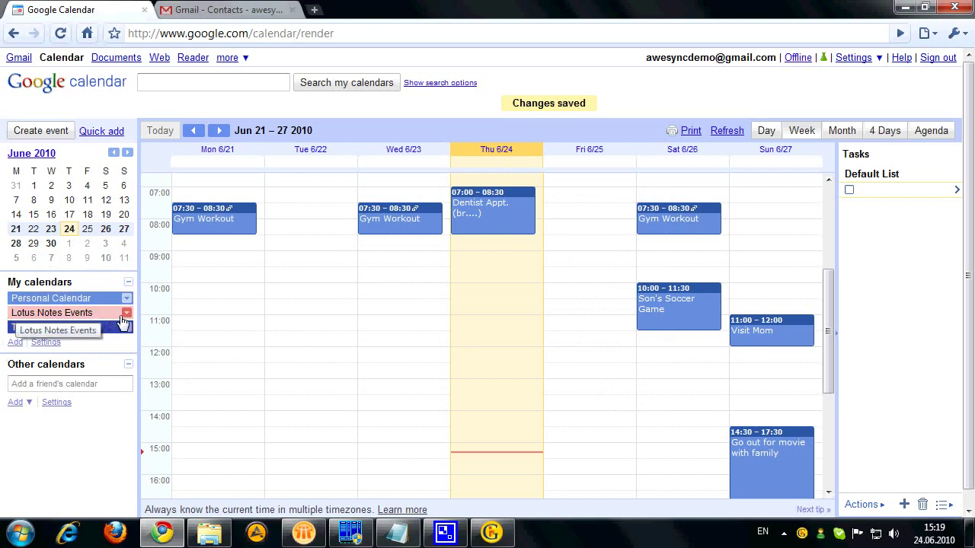
left_click(905, 7)
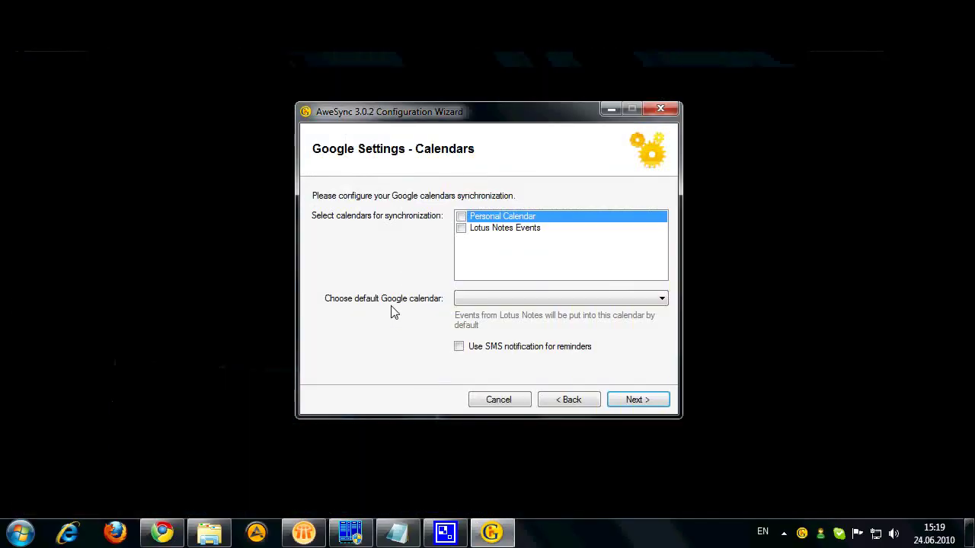
Step: Sync Personal Calendar and Lotus Notes Events, default to Lotus Notes Events, and enable SMS reminders
left_click(460, 216)
left_click(461, 229)
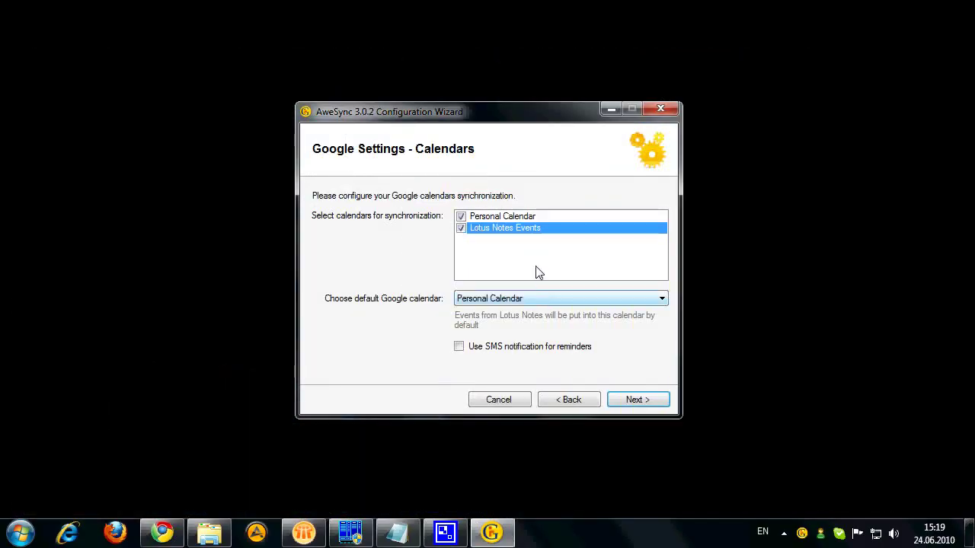
left_click(551, 298)
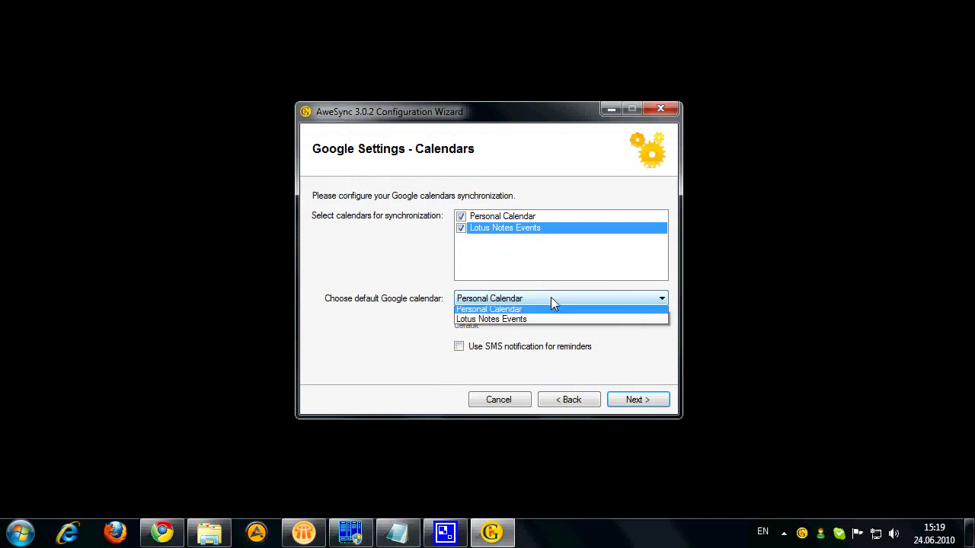
left_click(508, 320)
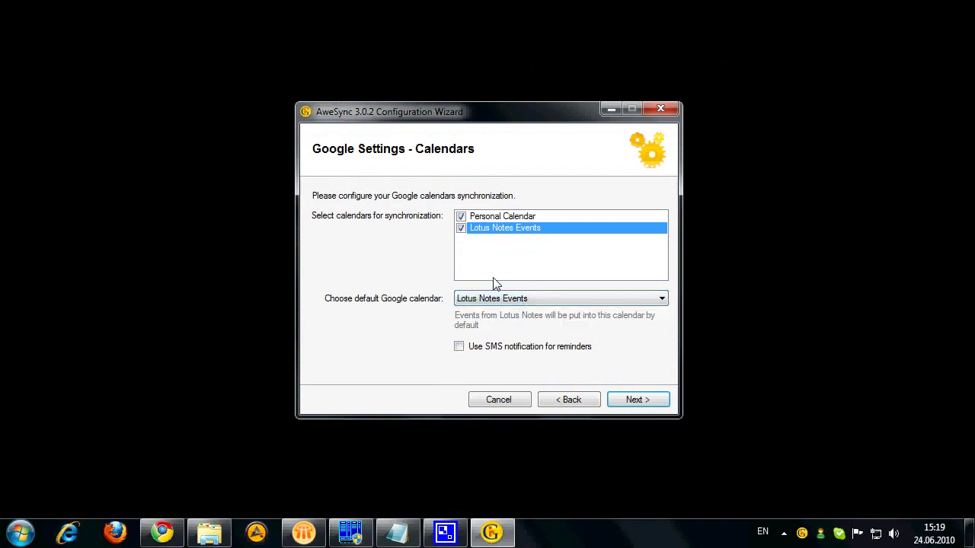
left_click(459, 348)
left_click(628, 401)
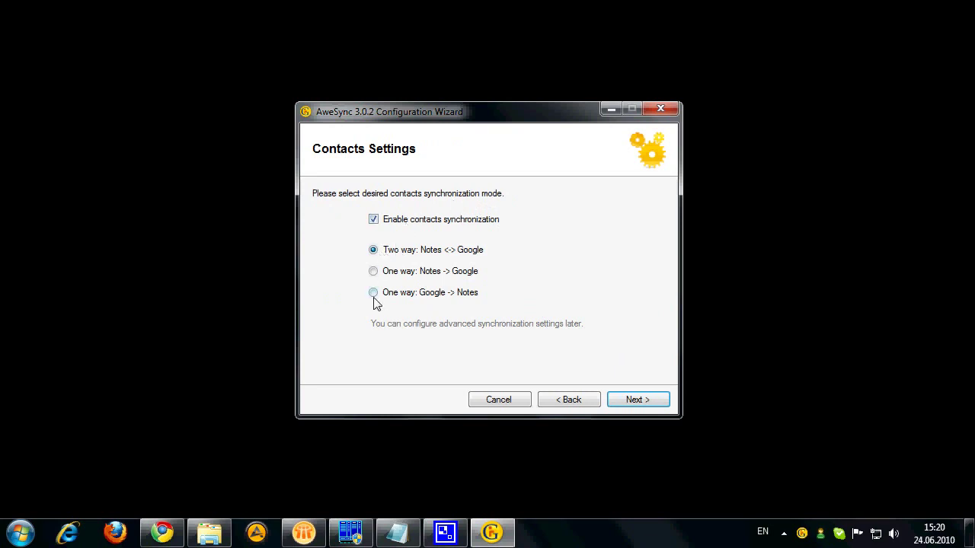
Step: Keep contacts sync in Two way mode and move on to the first-synchronization options
left_click(632, 407)
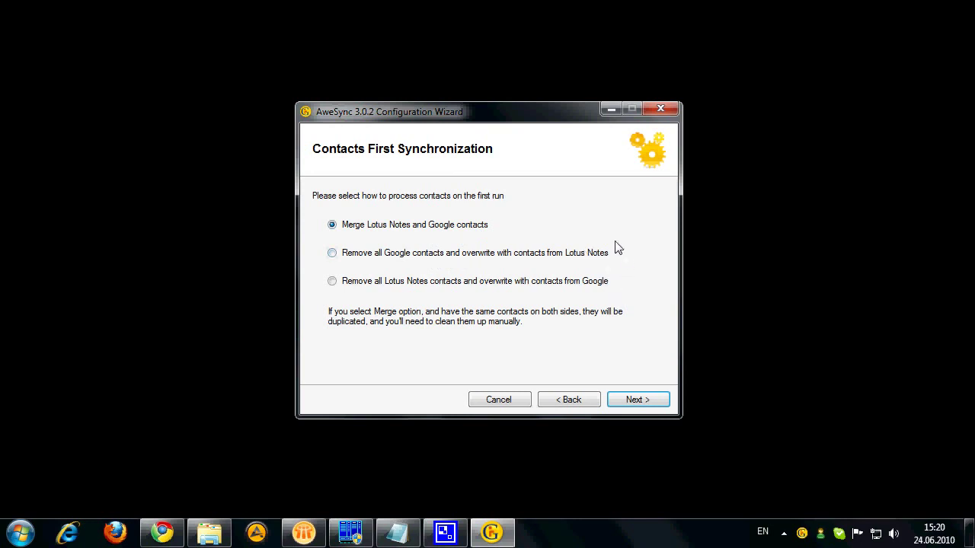
Step: Activate the licence by pasting the product key from Notepad and confirm the success message
left_click(648, 401)
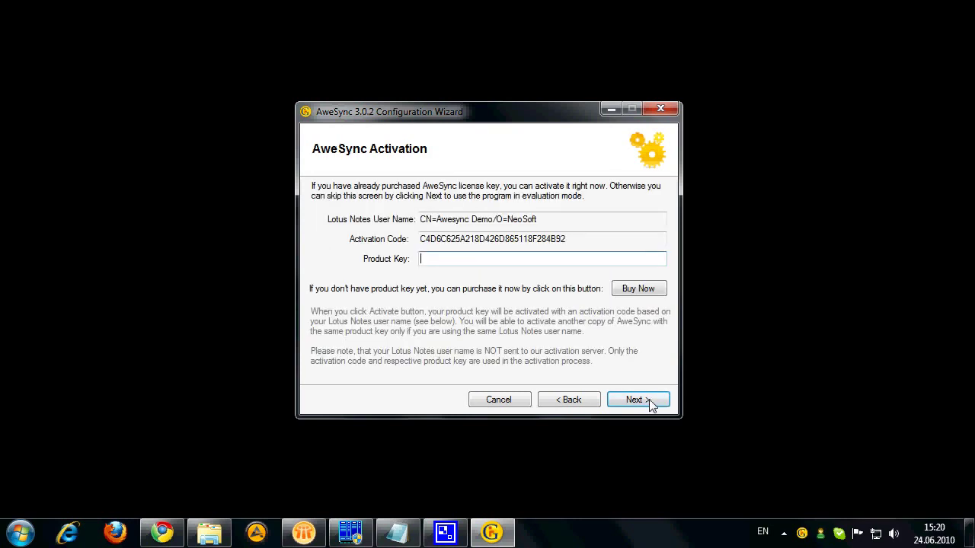
left_click(397, 533)
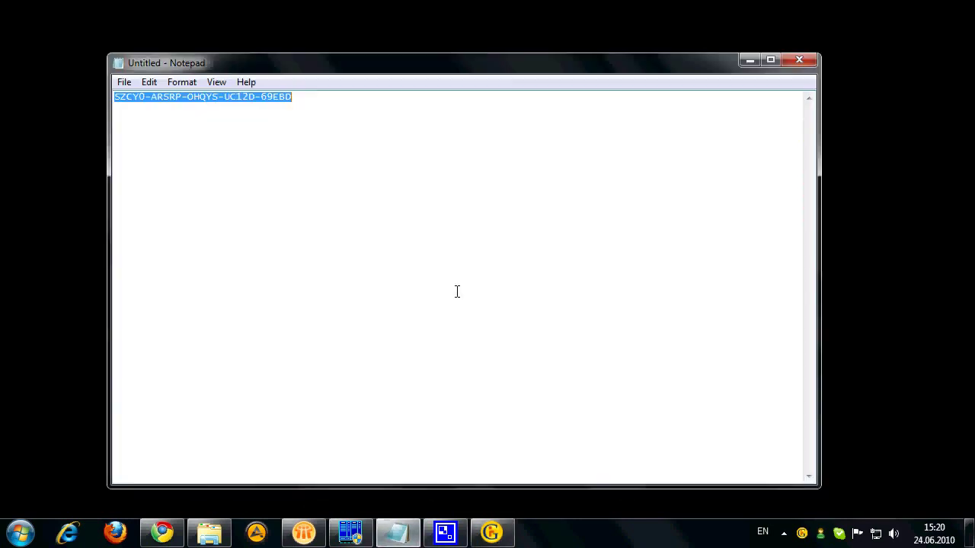
left_click(748, 61)
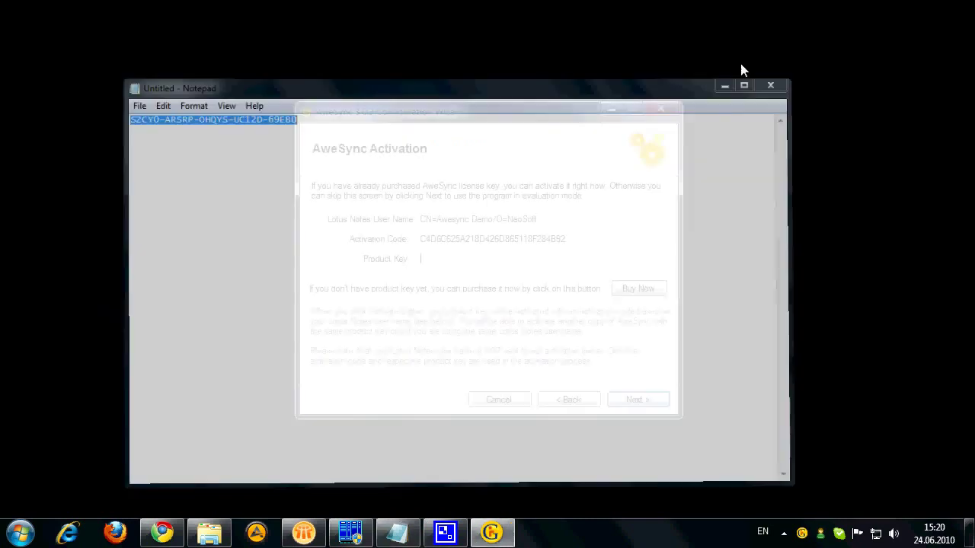
key("ctrl+v")
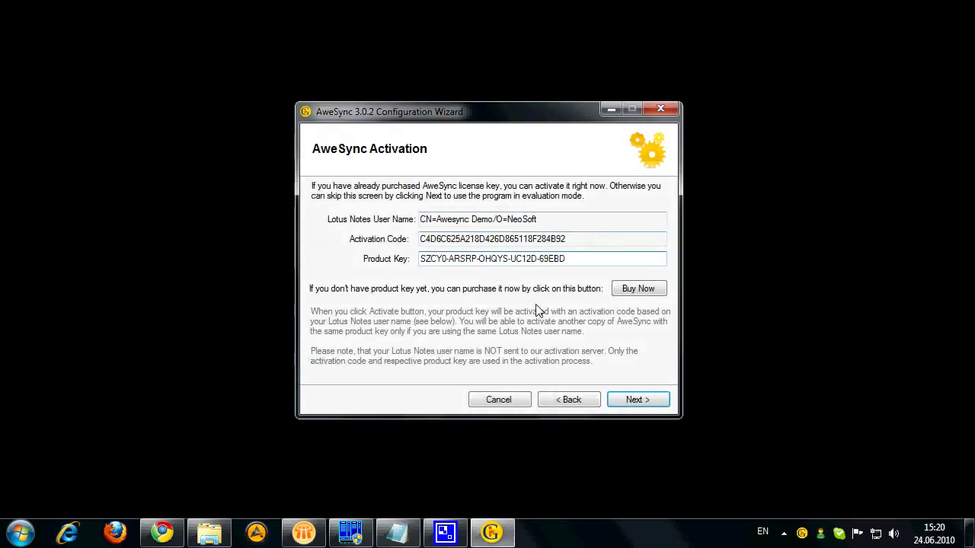
left_click(637, 401)
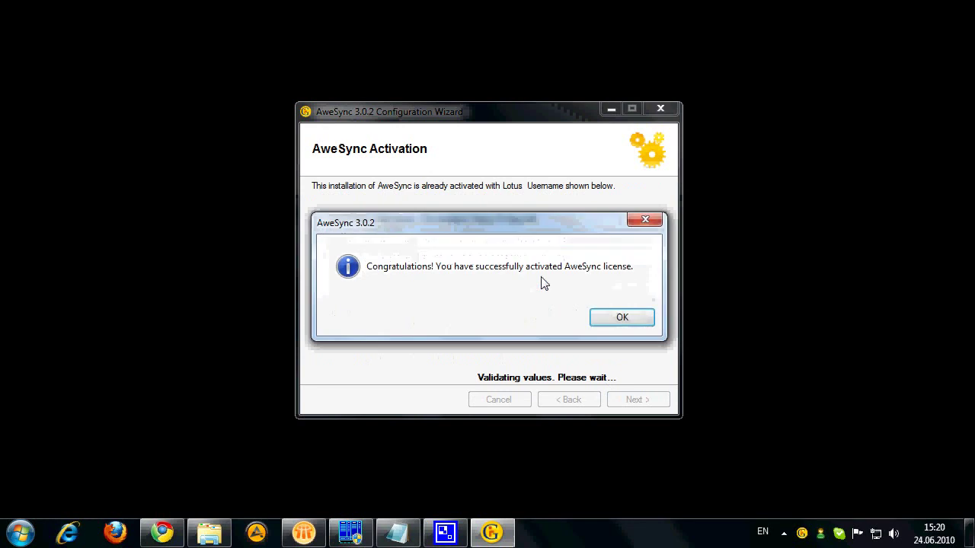
left_click(603, 323)
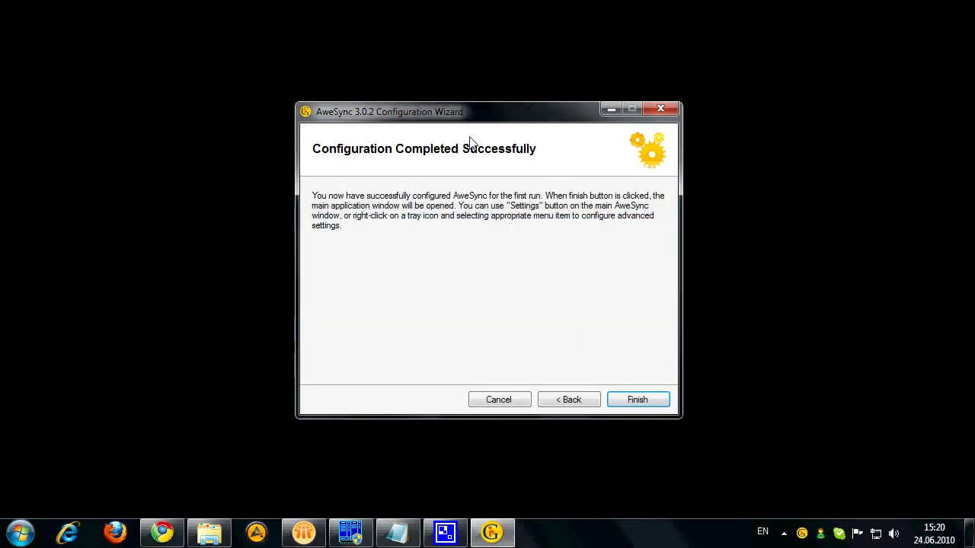
Step: Finish setup and run Sync Now: 10 events and 6 contacts to Google, 5 events and 4 contacts to Notes
left_click(638, 401)
left_click_drag(276, 64, 569, 58)
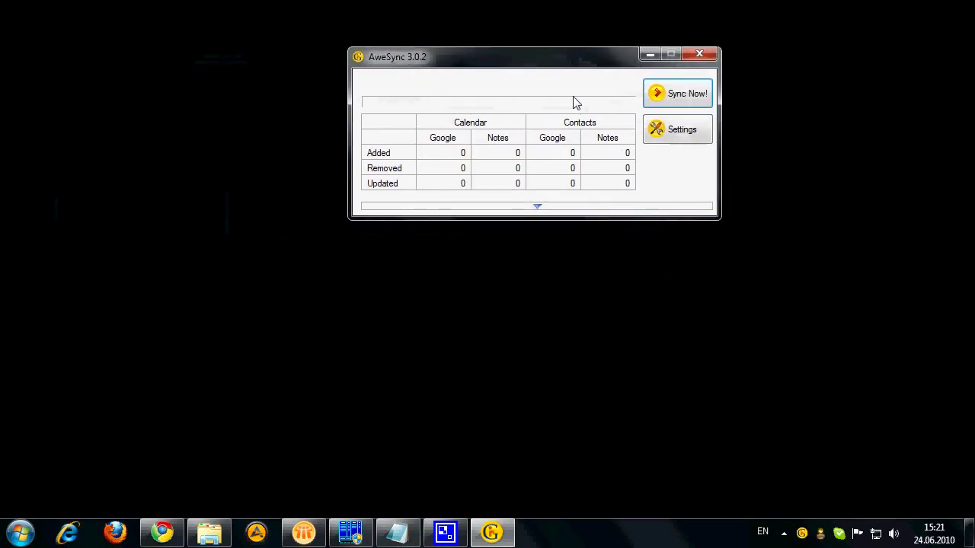
left_click(683, 101)
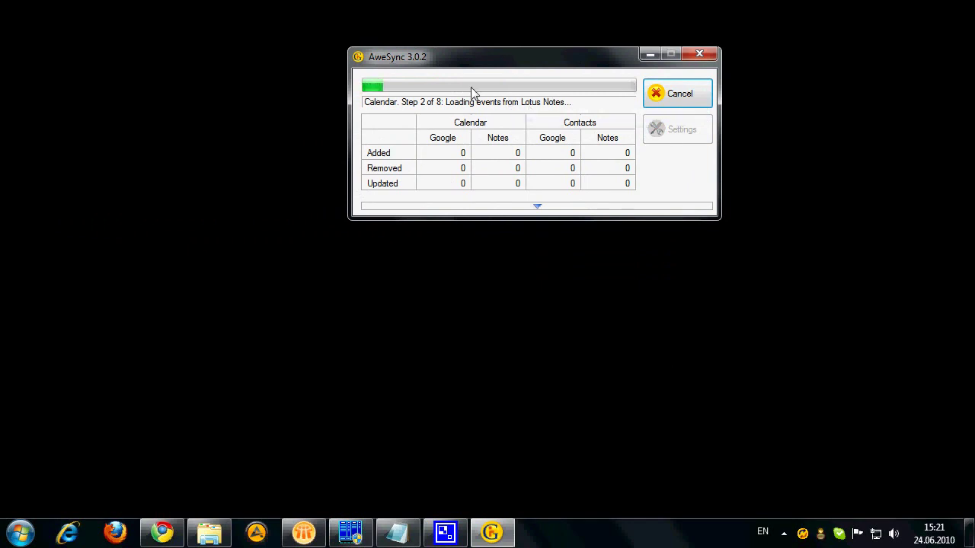
left_click(538, 205)
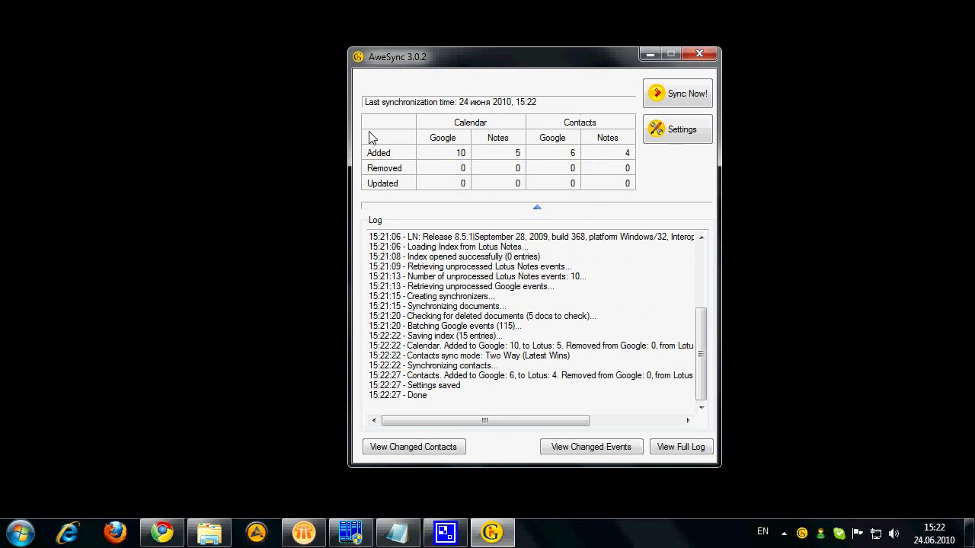
left_click(305, 536)
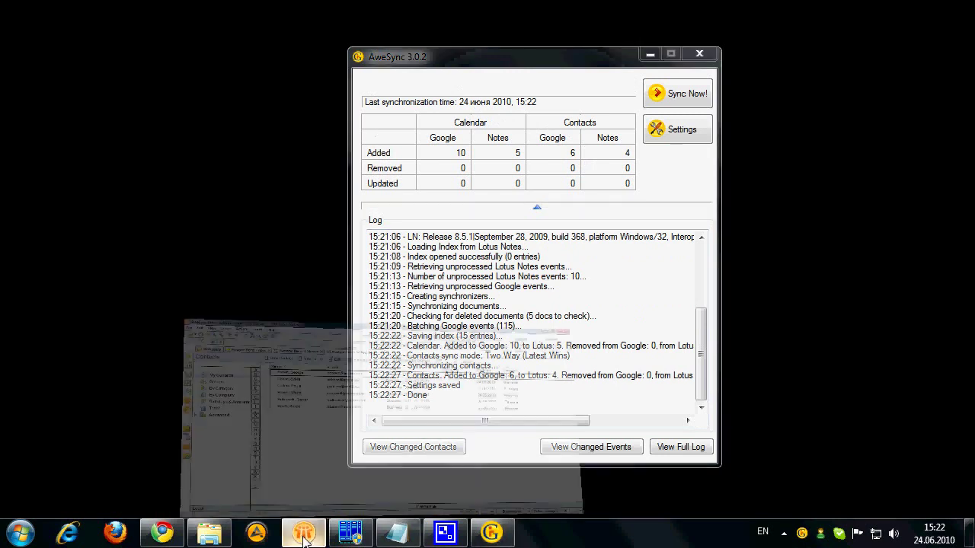
Step: Refresh the Lotus Notes week calendar to show synced Google events like Gym Workout and Visit Mom
left_click(294, 82)
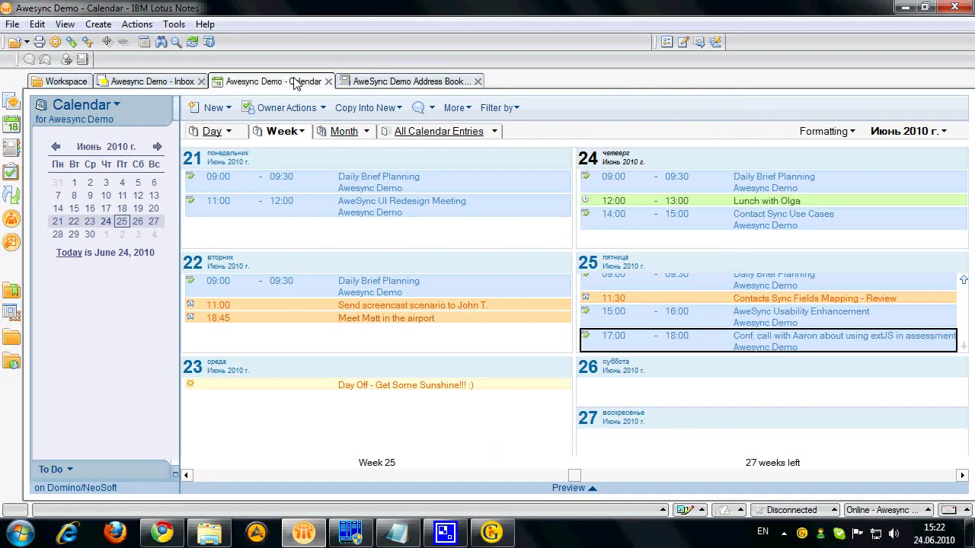
left_click(65, 24)
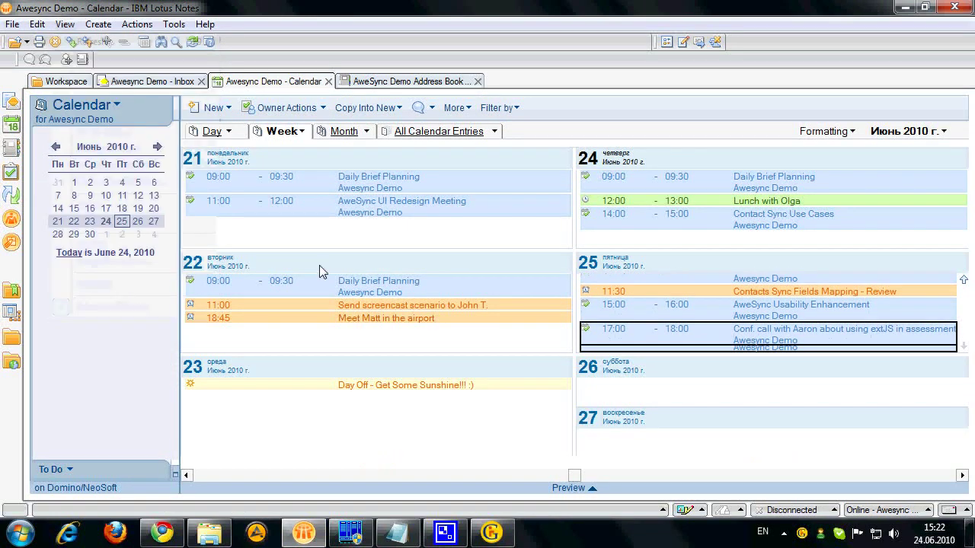
left_click(77, 39)
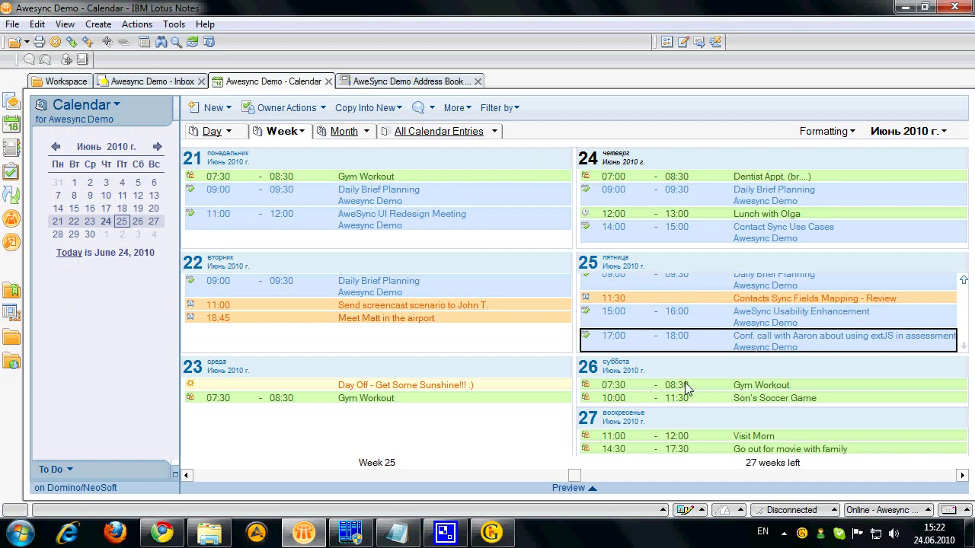
key("alt+Tab")
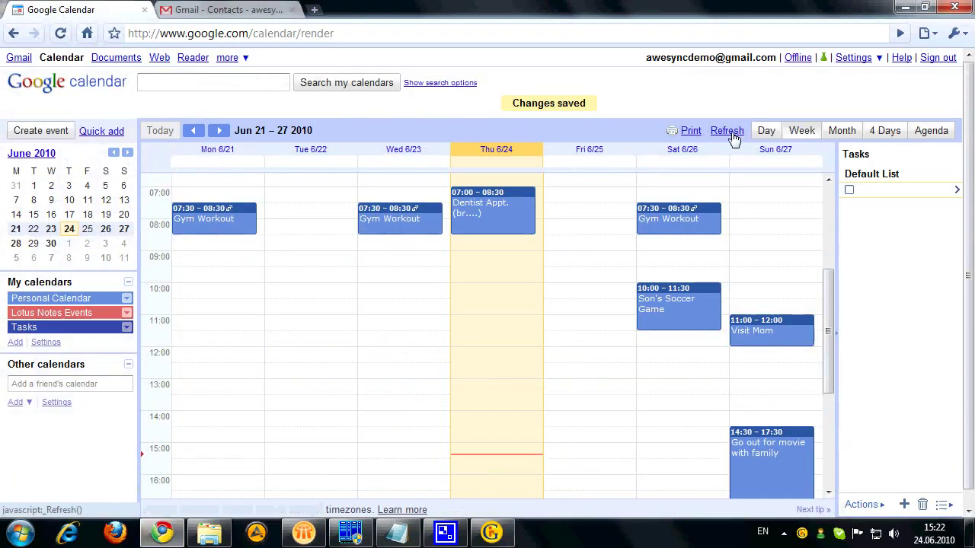
Step: Refresh the Google Calendar Jun 21–27 week to show synced Lotus Notes events like Daily Brief Planning
left_click(733, 133)
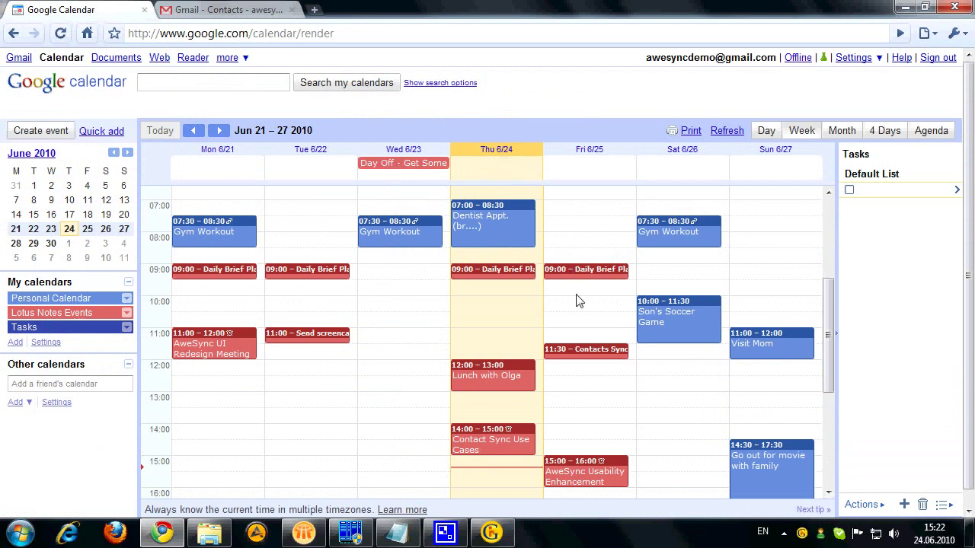
Step: Refresh the AweSync Demo Address Book in Lotus Notes and inspect several contacts synced from Google
left_click(303, 531)
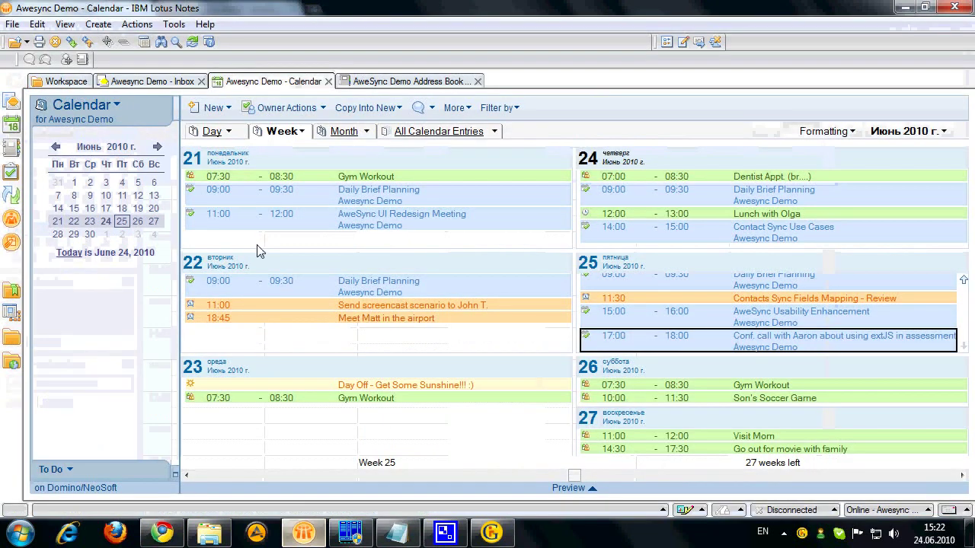
left_click(399, 81)
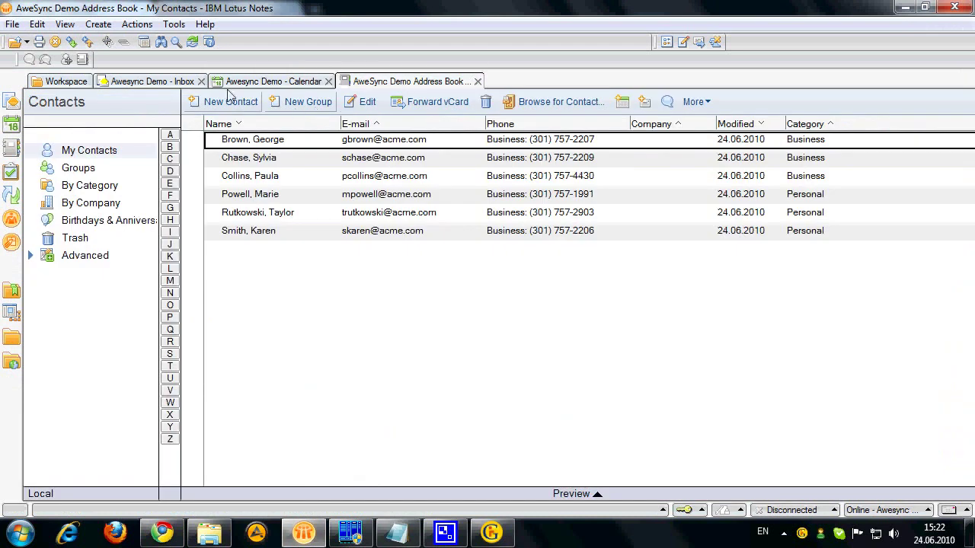
left_click(65, 24)
left_click(88, 39)
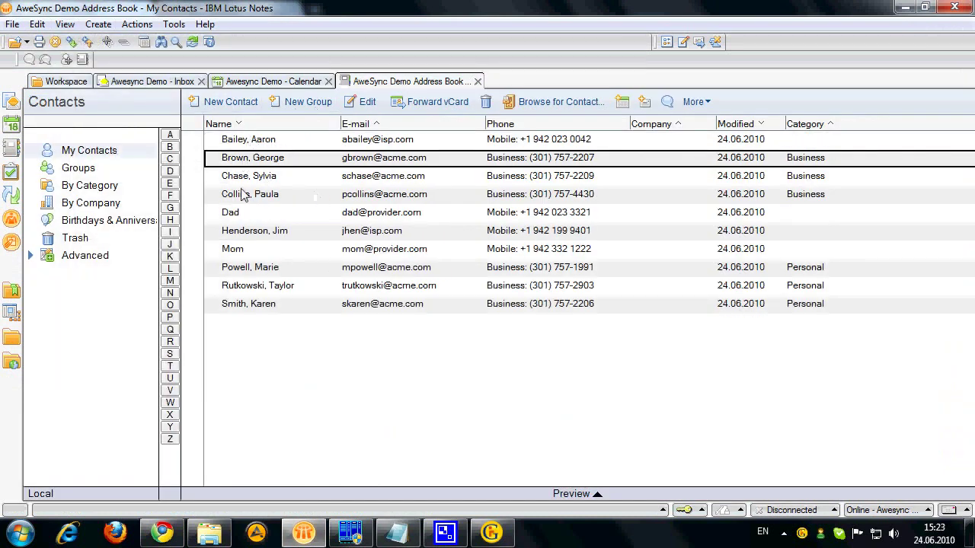
left_click(244, 251)
left_click(234, 217)
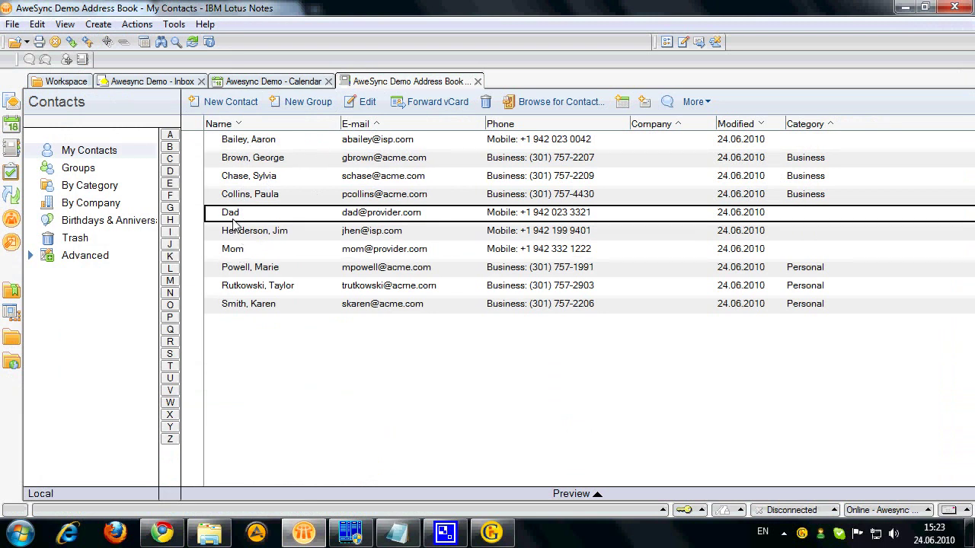
left_click(238, 142)
Step: Reload Gmail Contacts and list All Contacts, then open one of the contacts synced from Notes
left_click(162, 533)
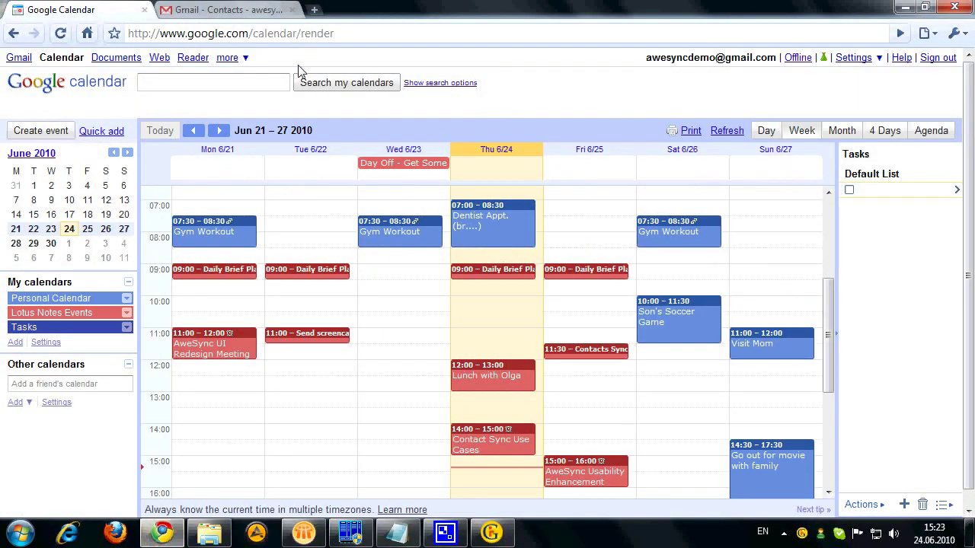
left_click(238, 13)
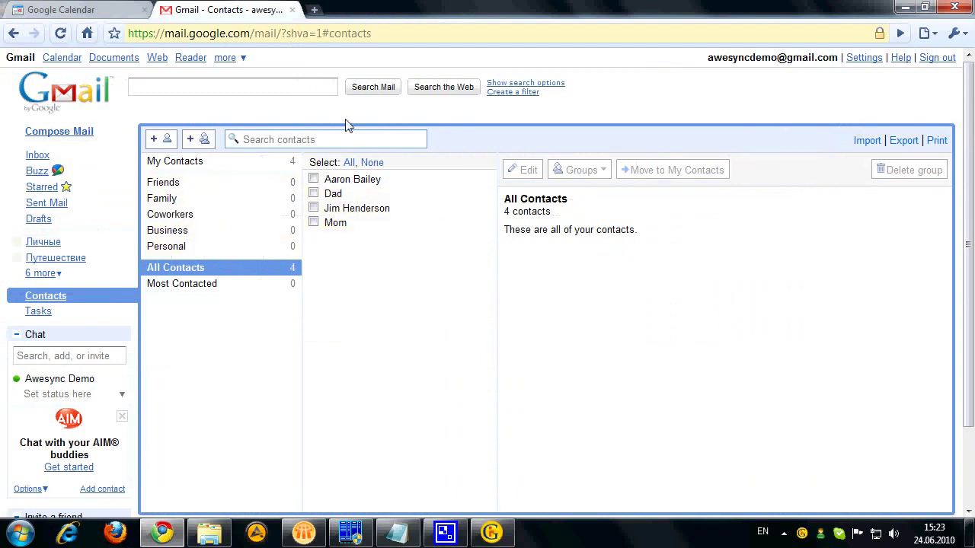
left_click(61, 34)
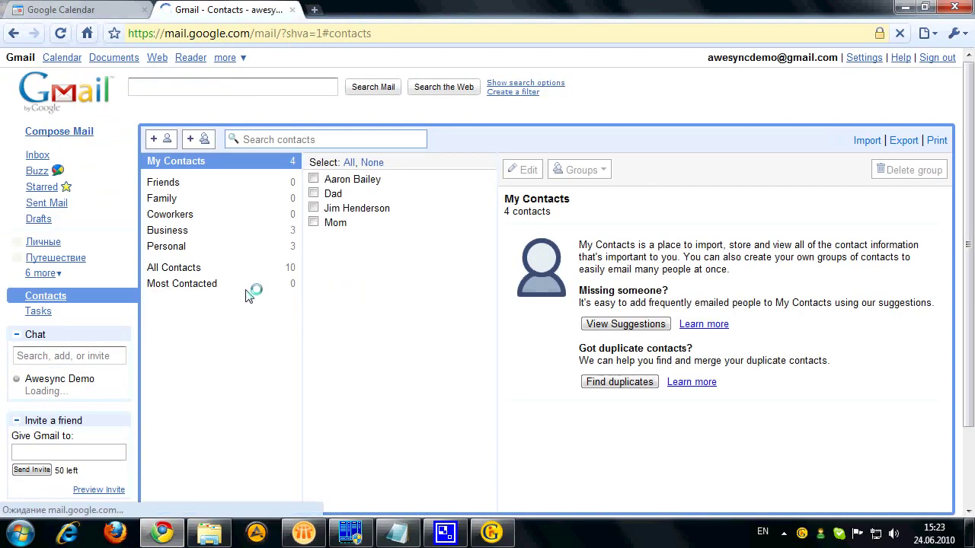
left_click(189, 270)
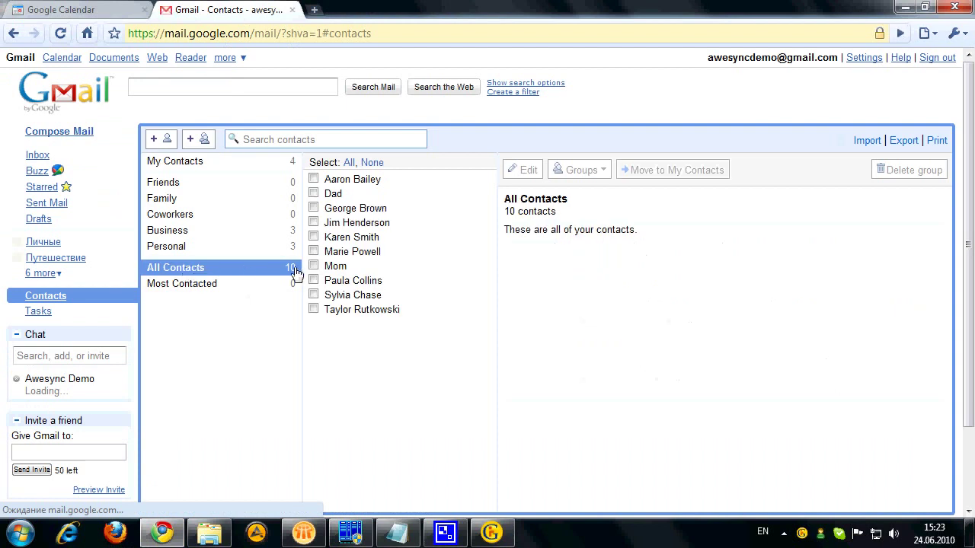
left_click(315, 237)
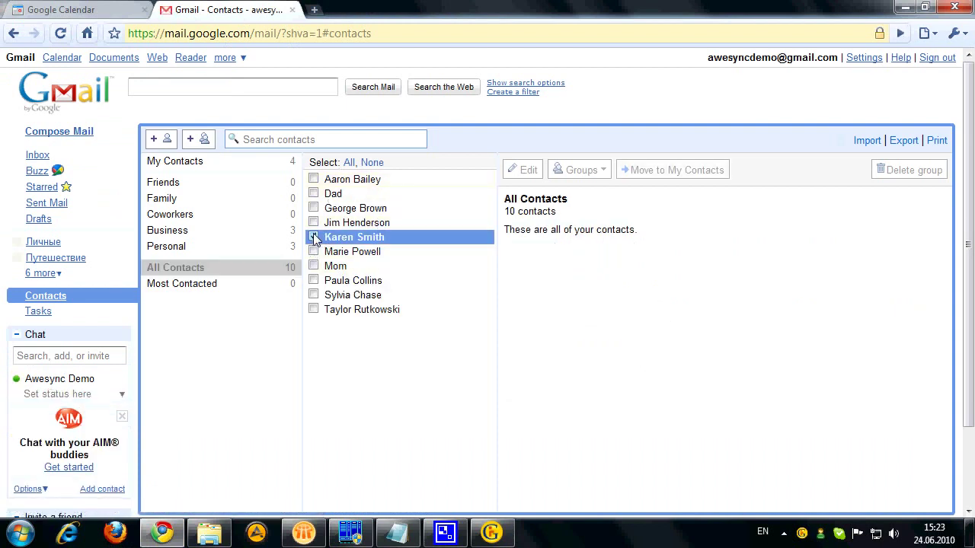